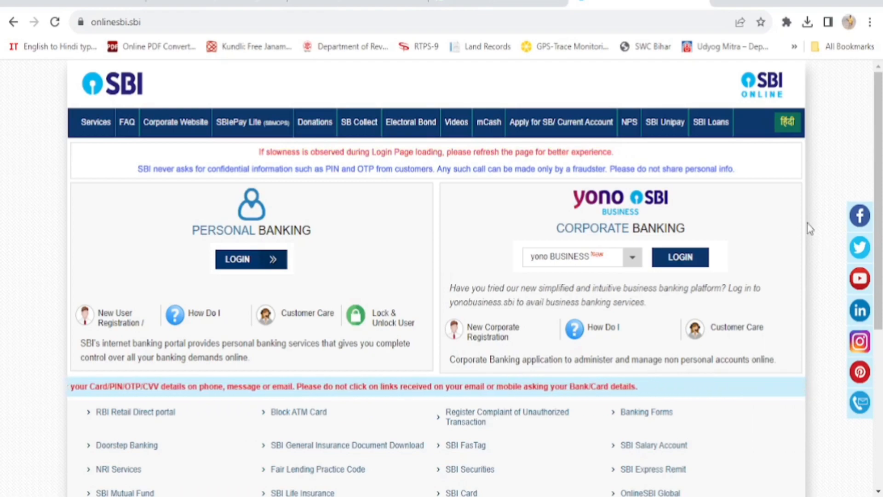
Choose the Corporate login type in the Corporate Banking box and proceed to the corporate login.
left_click(633, 260)
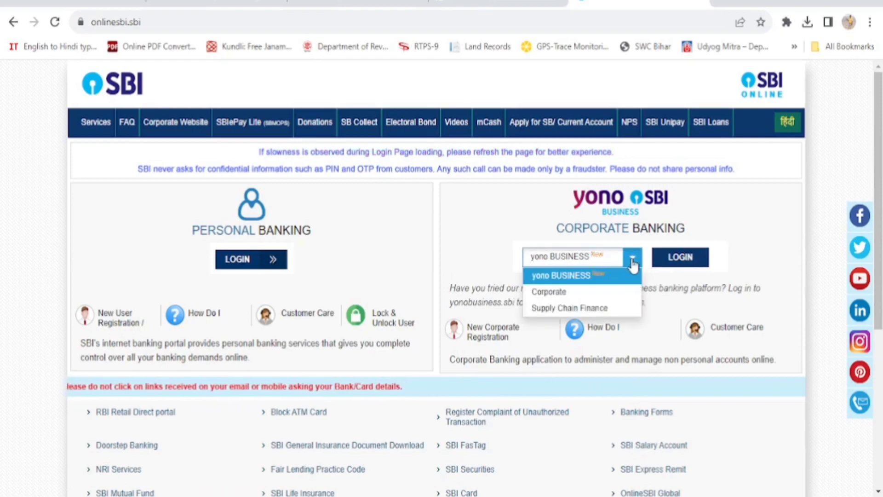
left_click(564, 297)
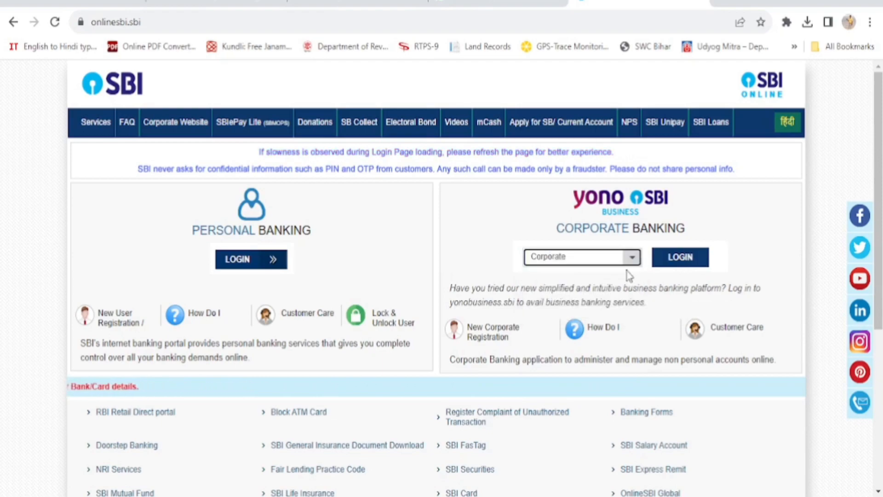
left_click(685, 261)
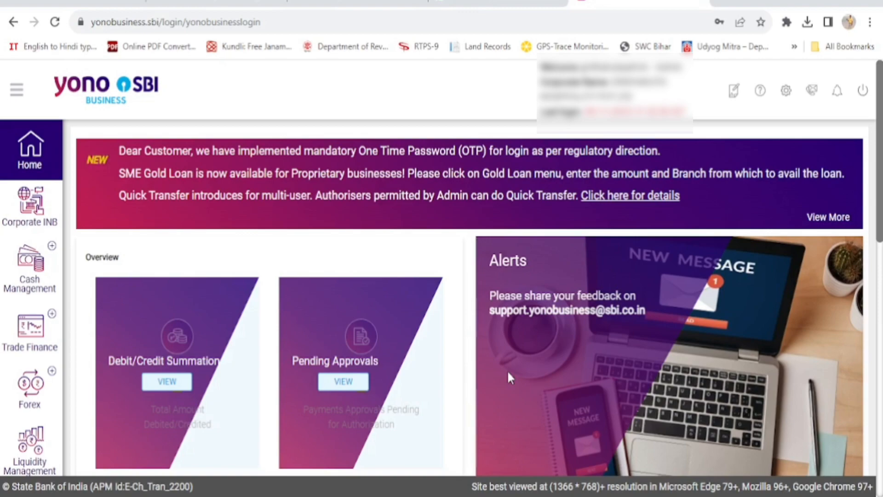
Open Corporate INB in the sidebar to reach the User Management Add User form.
left_click(35, 200)
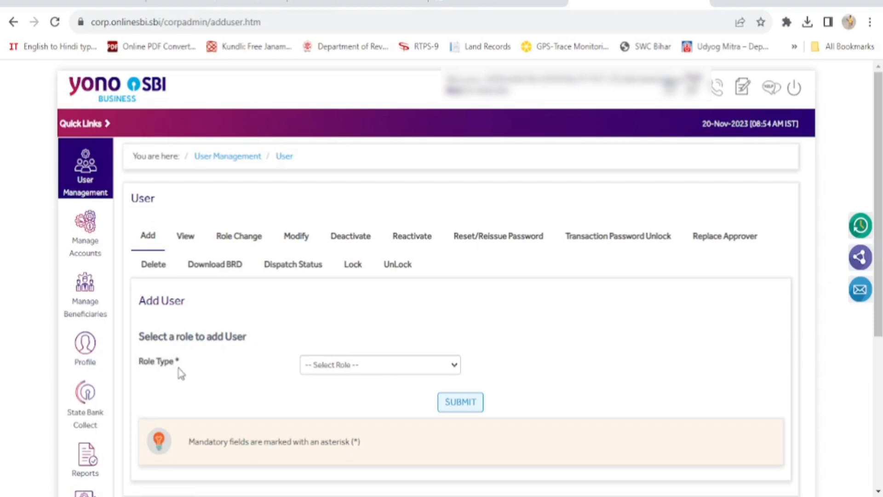
Set Role Type to 'User - Enquirer' and submit the form.
left_click(457, 369)
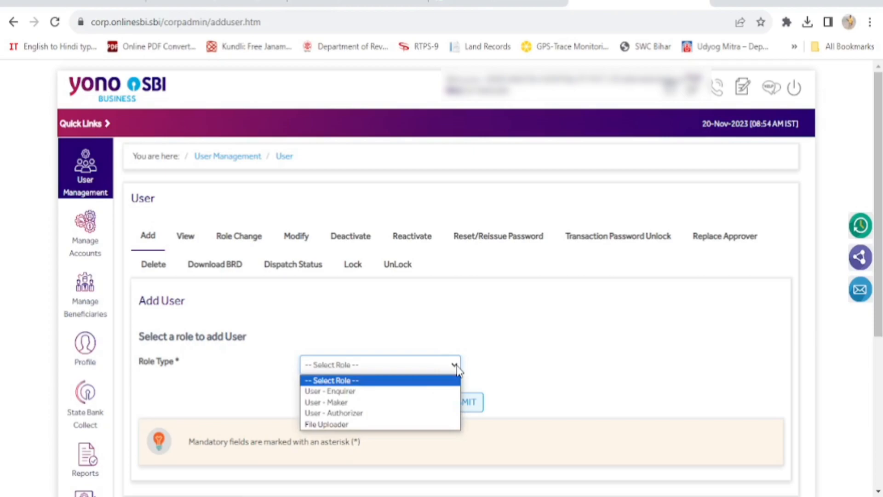
left_click(392, 397)
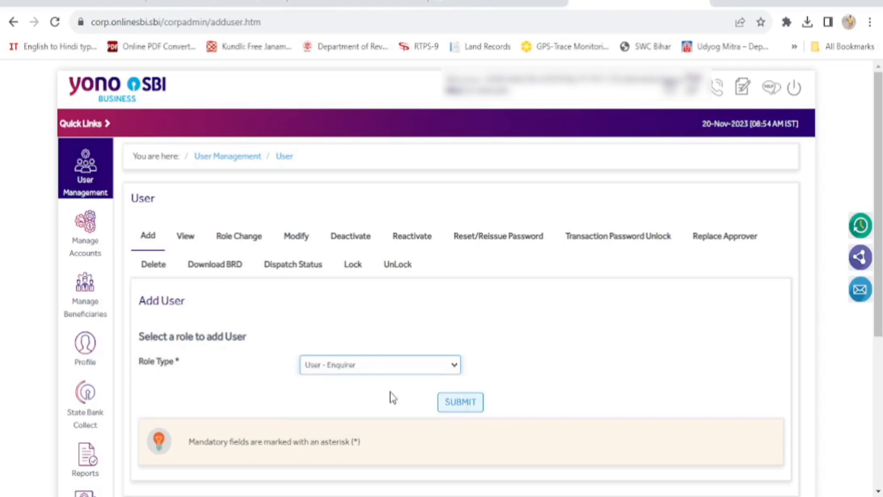
left_click(454, 406)
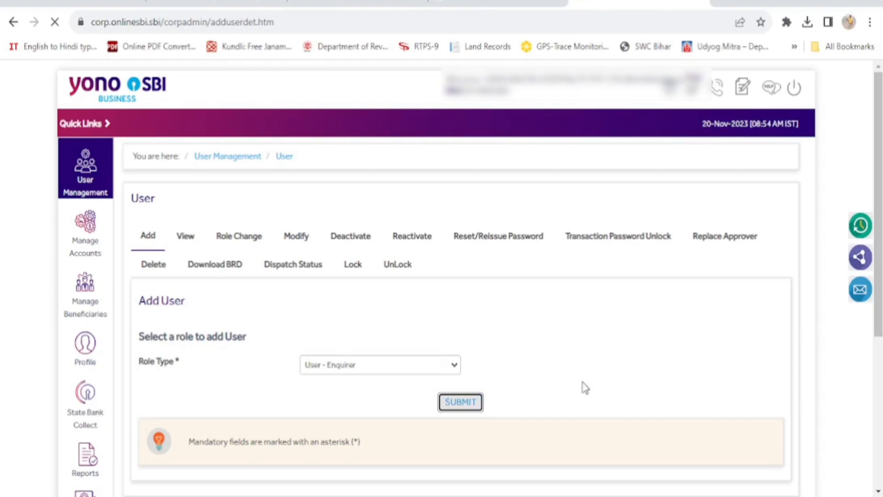
Enter employee number 123 and the enquirer's profile details, then send them for verification.
scroll(361, 264, "down", 6)
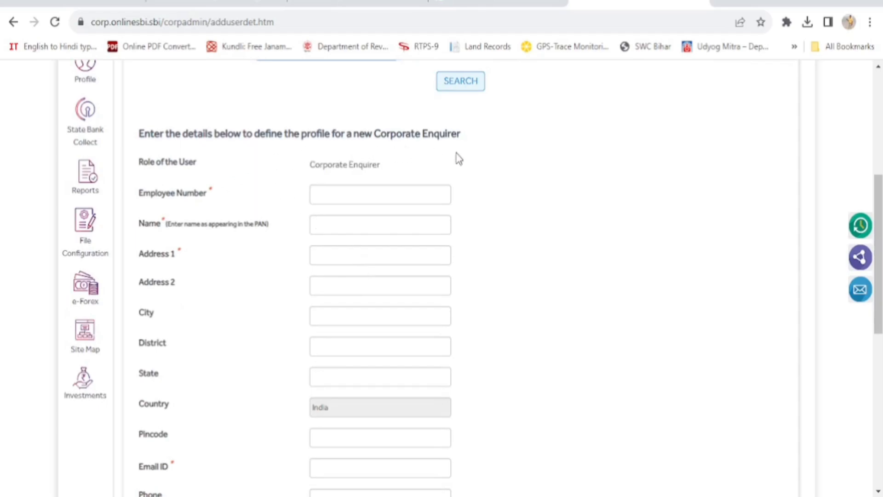
left_click(330, 196)
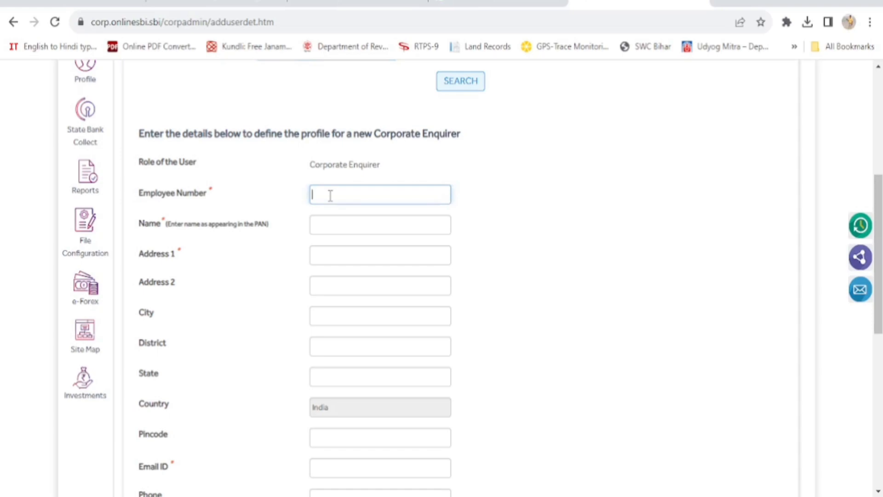
type("13")
key("BackSpace")
type("23")
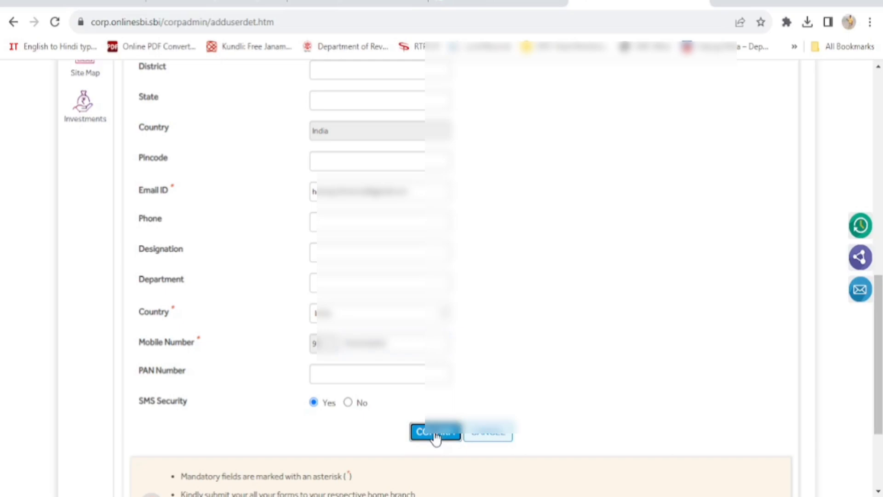
left_click(436, 435)
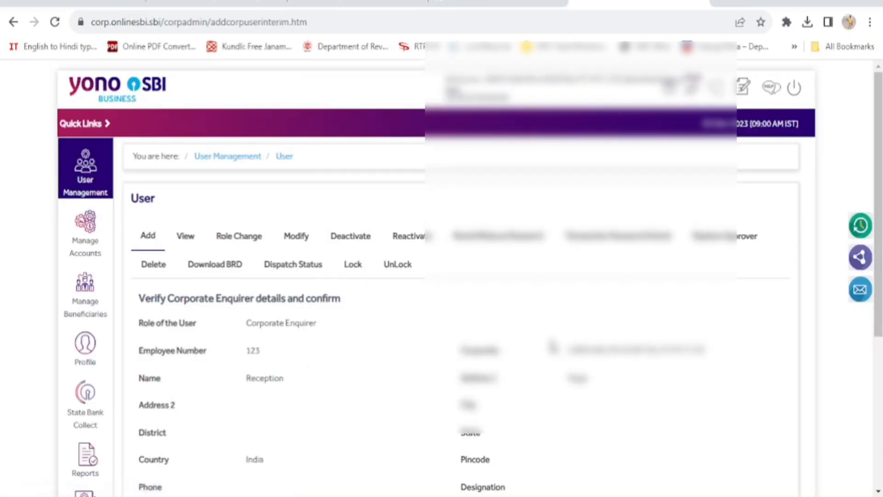
Review the verification page for user 123 and confirm adding the Corporate Enquirer.
scroll(370, 323, "down", 2)
scroll(372, 324, "down", 3)
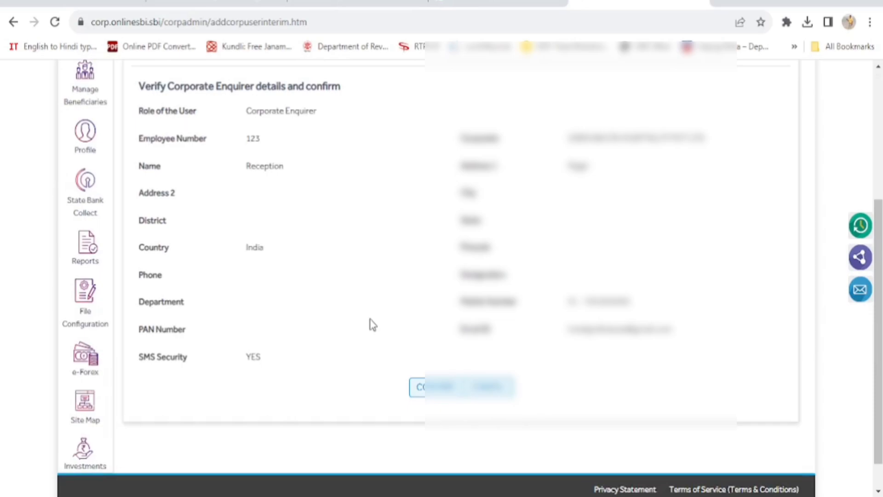
scroll(373, 325, "up", 2)
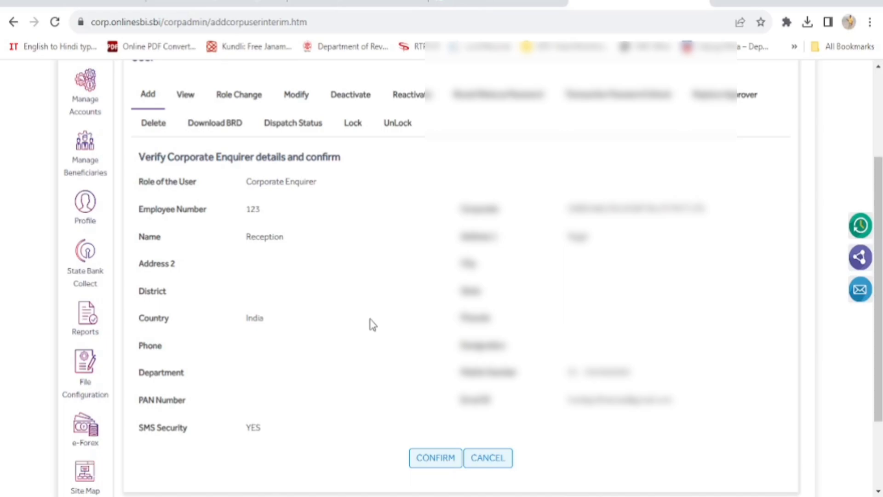
scroll(373, 324, "down", 3)
left_click(436, 352)
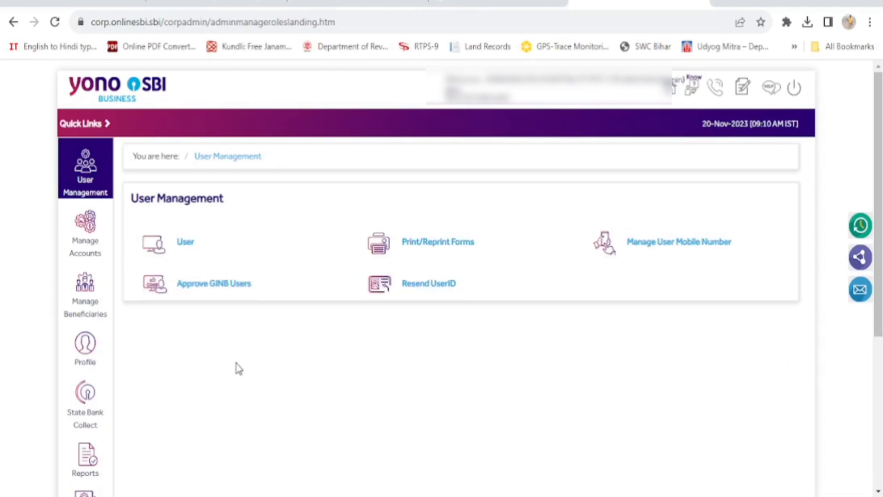
Open Manage Accounts > Access Rights and load the accounts for the new Reception user.
mouse_move(92, 240)
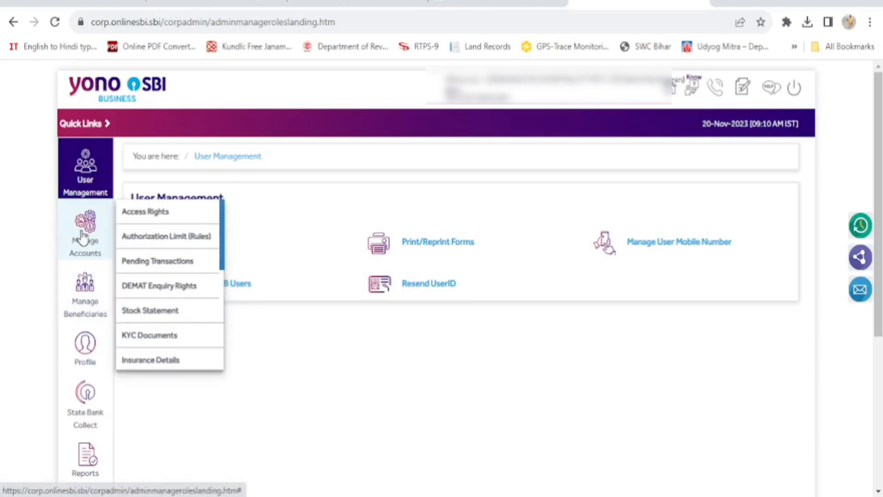
left_click(179, 220)
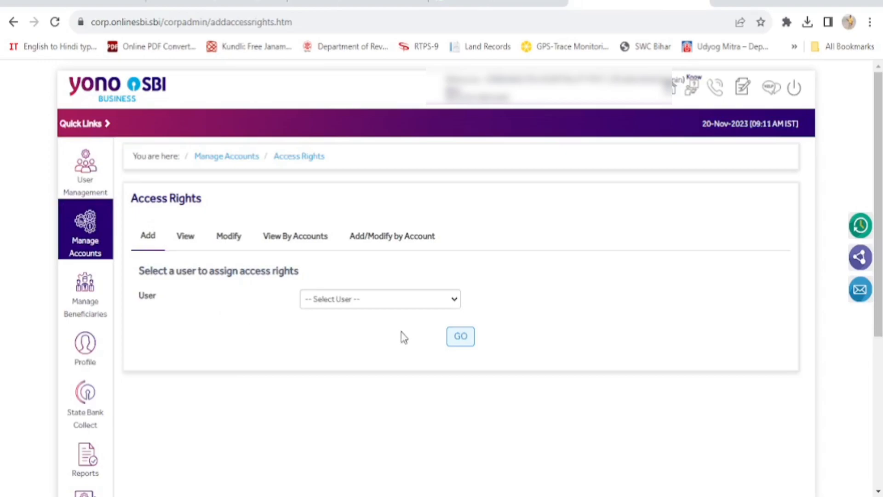
left_click(420, 303)
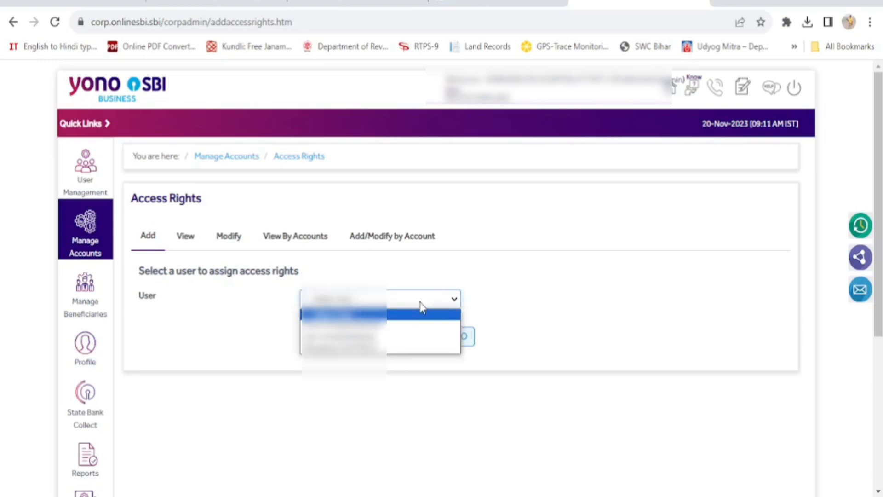
left_click(394, 348)
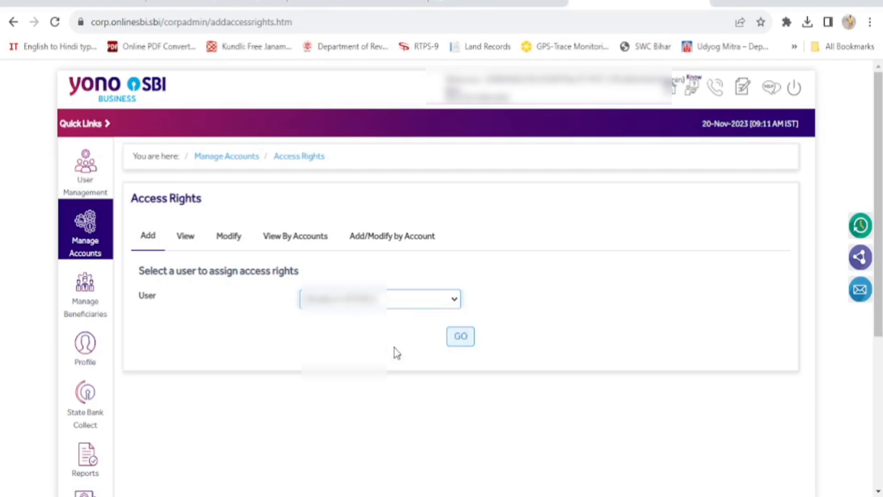
left_click(461, 337)
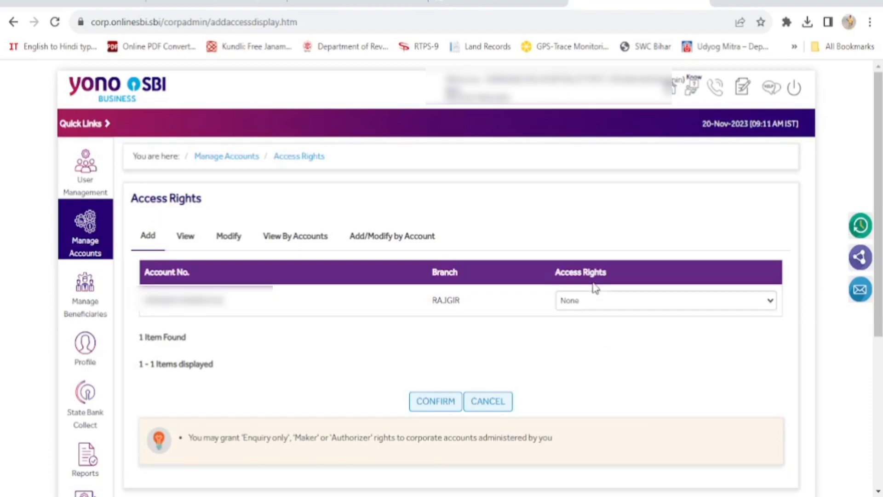
Give the RAJGIR branch account Enquiry only access rights and confirm.
left_click(743, 307)
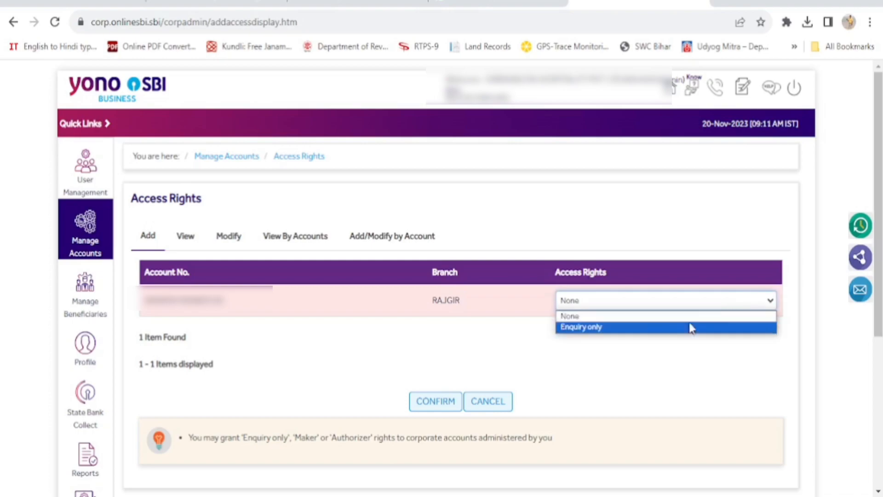
left_click(650, 328)
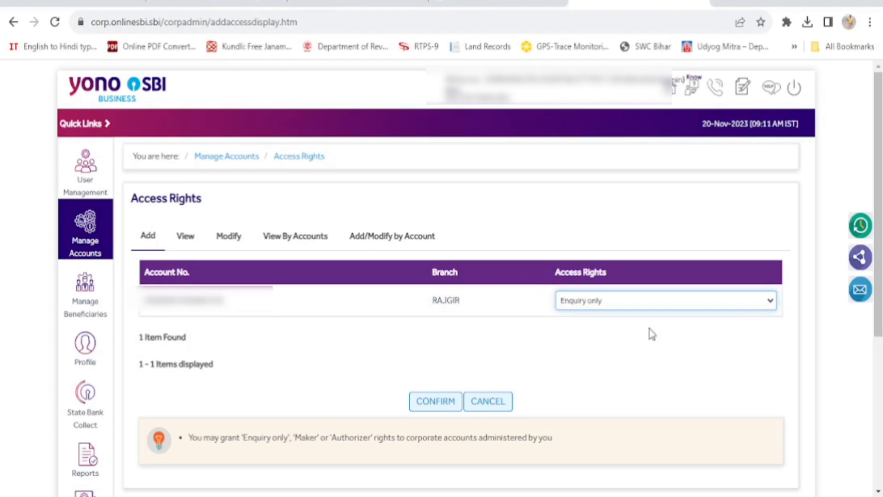
left_click(435, 406)
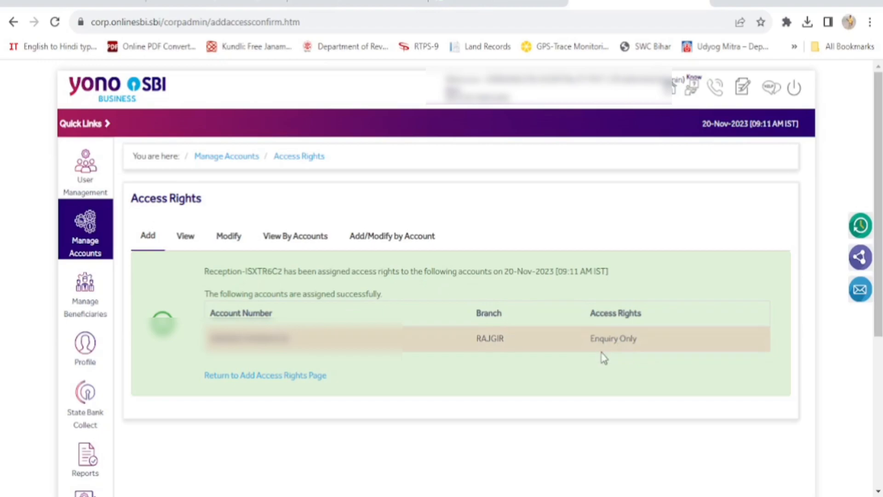
List the new user's mapped accounts under View, then go to the Modify User page.
scroll(537, 364, "down", 5)
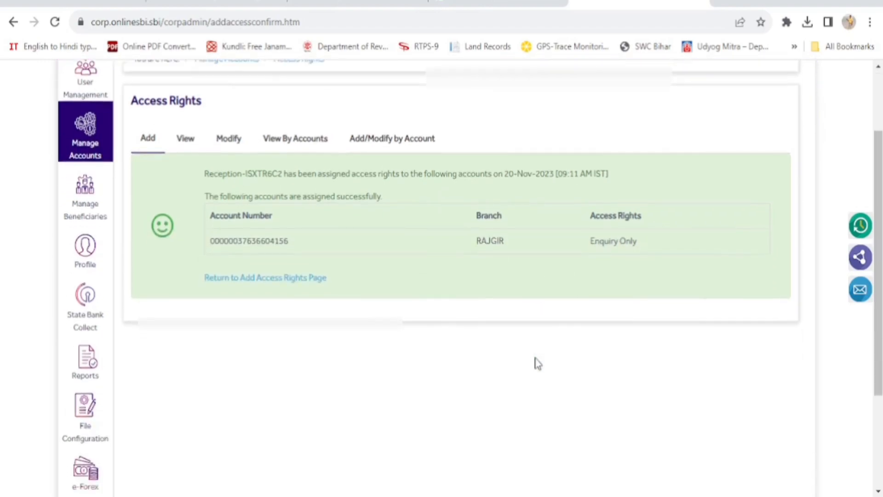
scroll(537, 364, "up", 5)
left_click(242, 361)
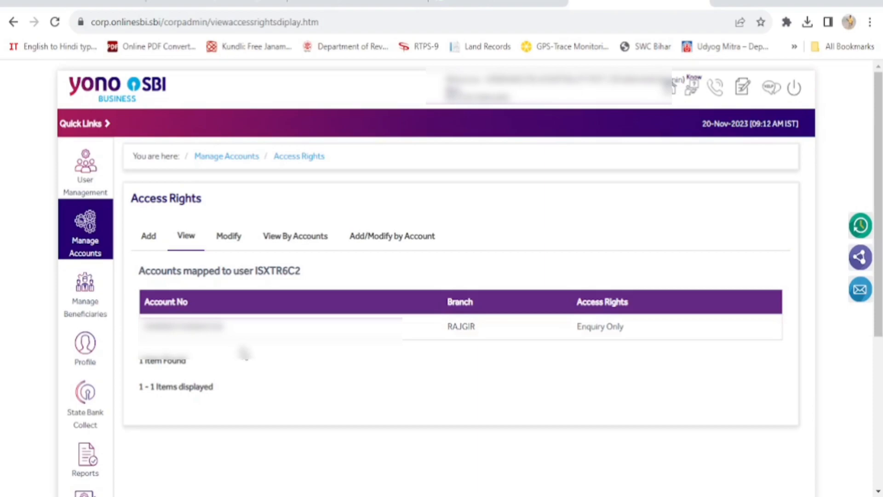
left_click(228, 240)
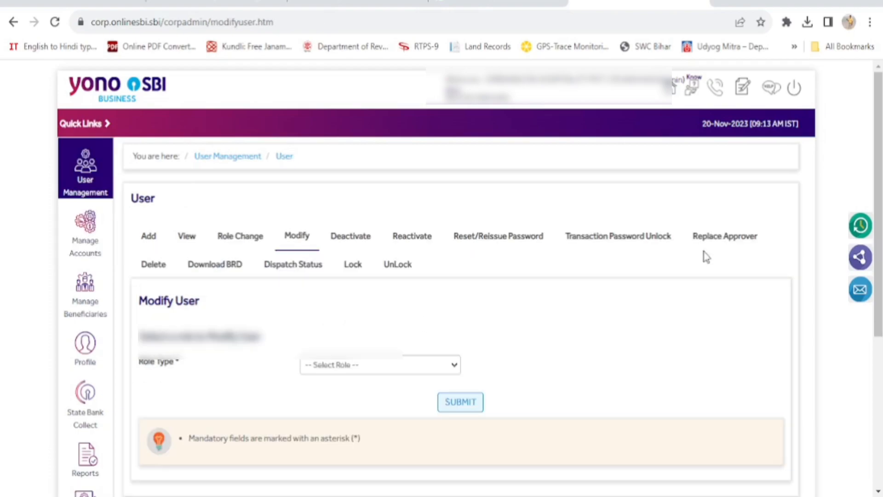
Log out of the admin session and bring up the yonobusiness.sbi login form.
left_click(794, 92)
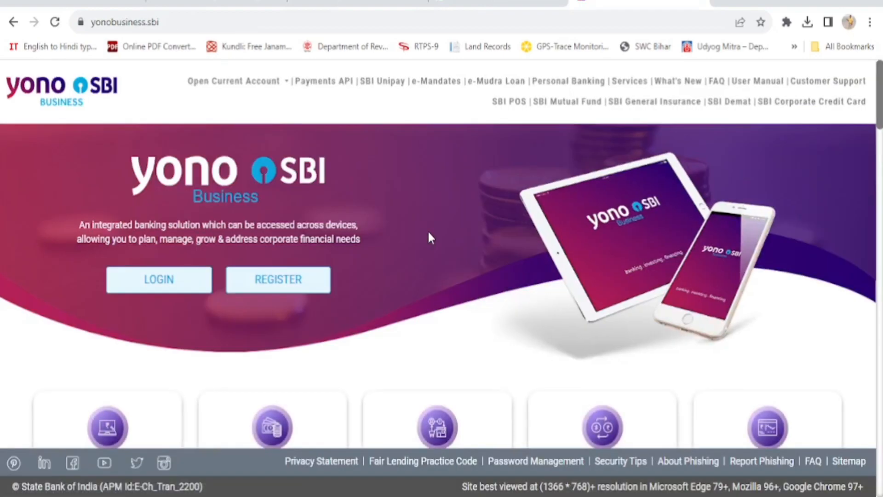
left_click(160, 283)
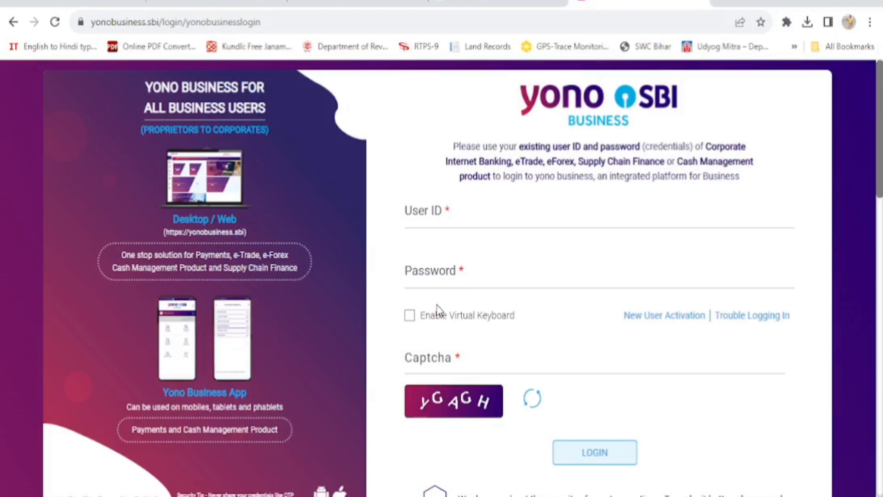
Begin New User Activation for Corporate Internet Banking, submitting the username and account details.
left_click(672, 320)
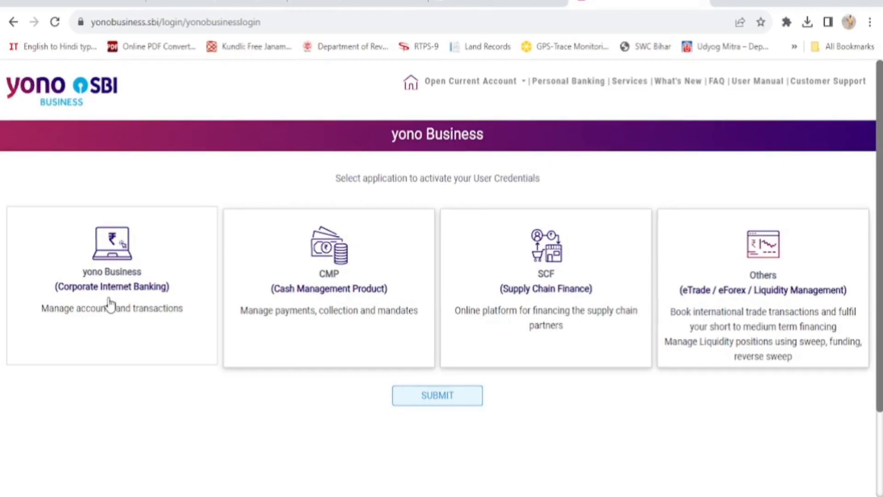
left_click(116, 283)
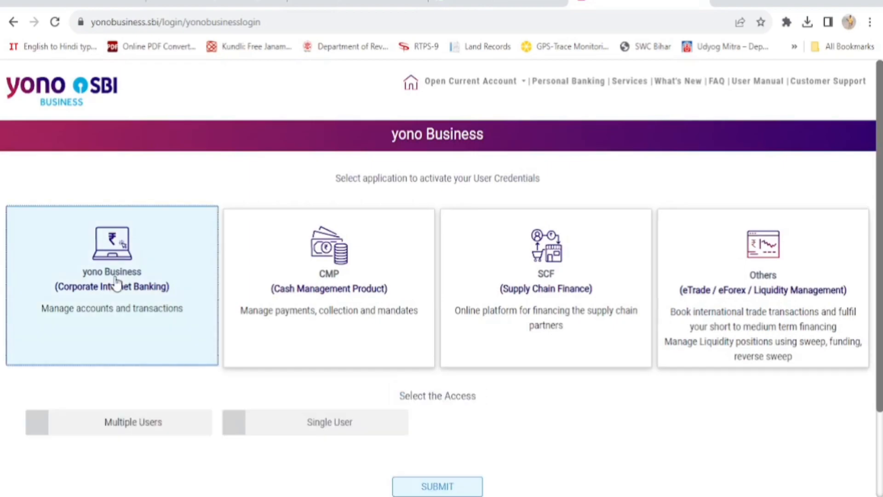
scroll(138, 325, "down", 2)
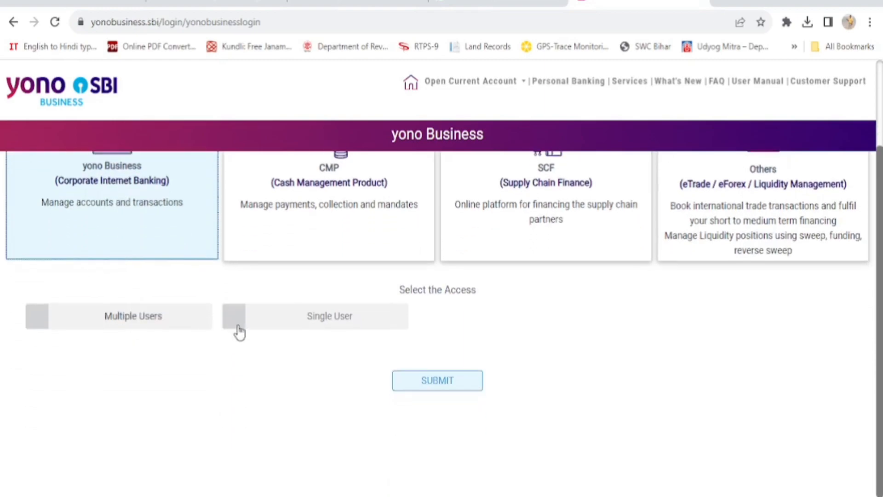
left_click(454, 386)
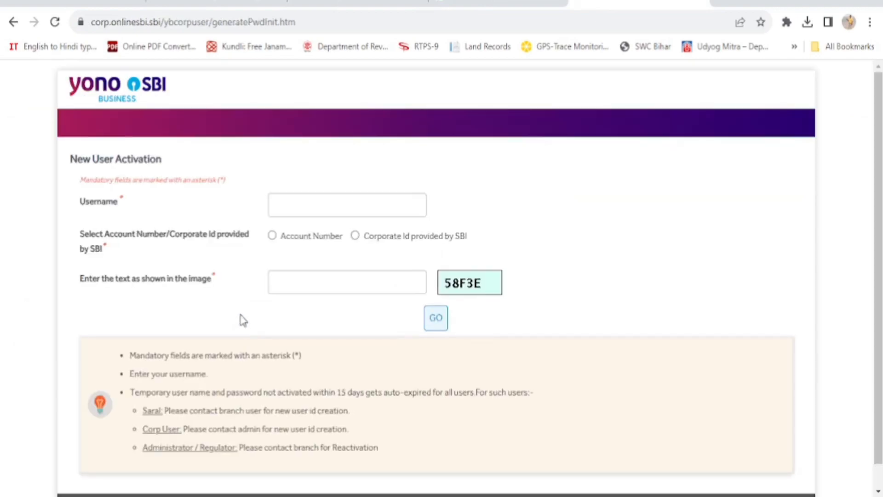
left_click(283, 204)
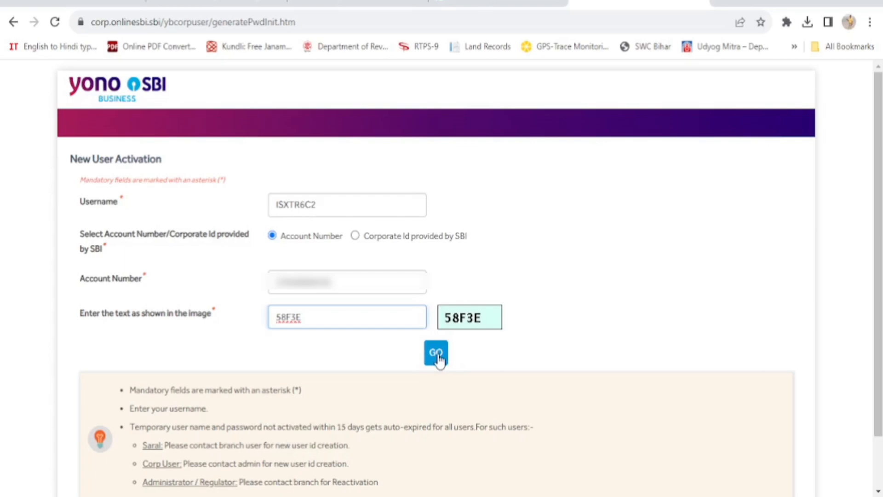
left_click(438, 355)
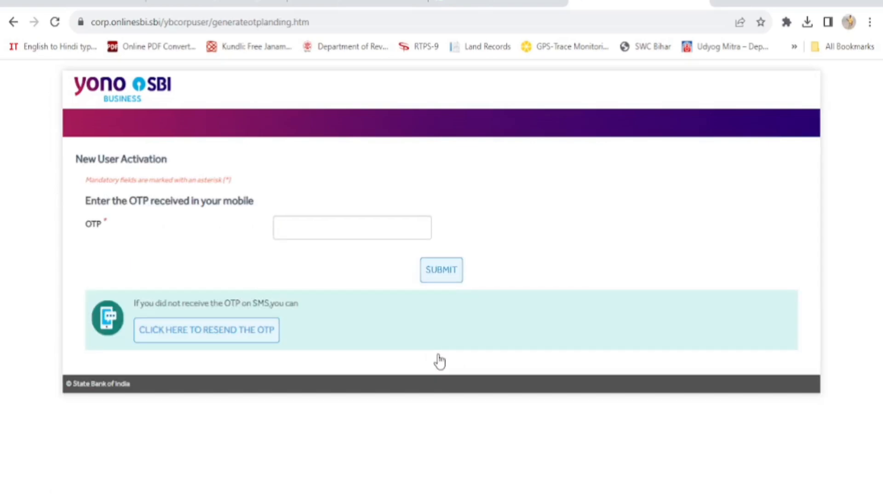
Verify the received mobile OTP, then save a new login password entered twice.
left_click(312, 231)
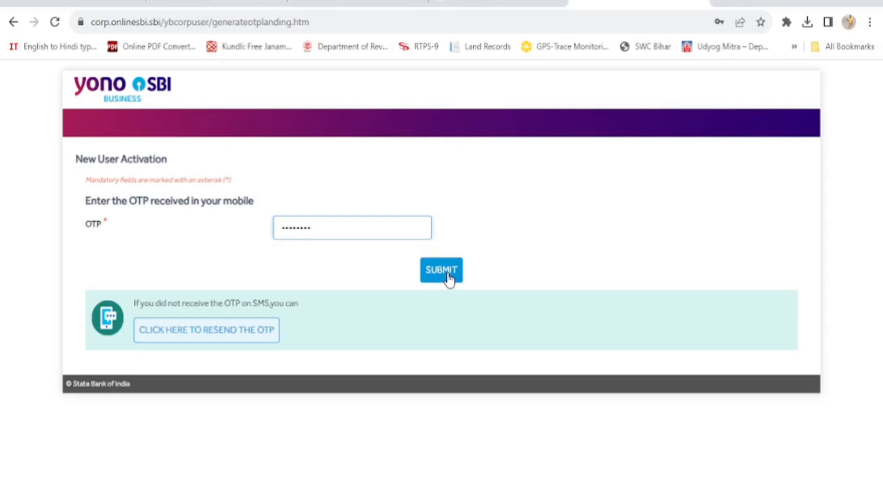
left_click(449, 279)
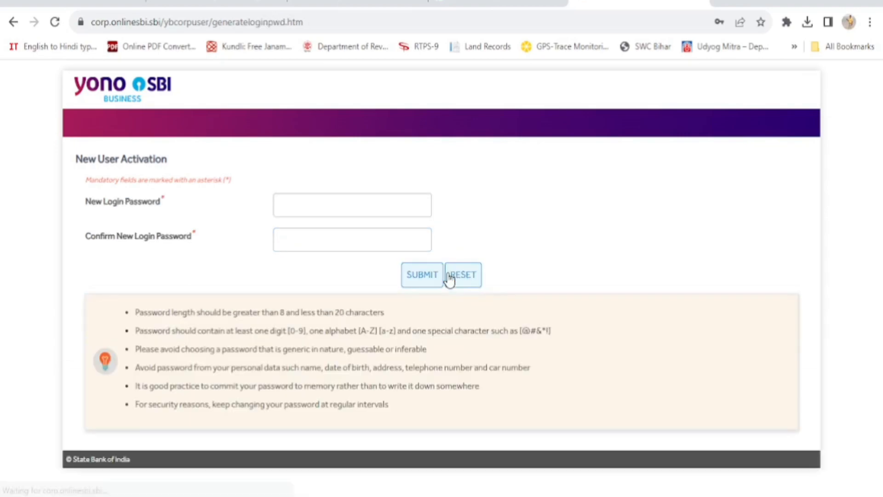
left_click(309, 207)
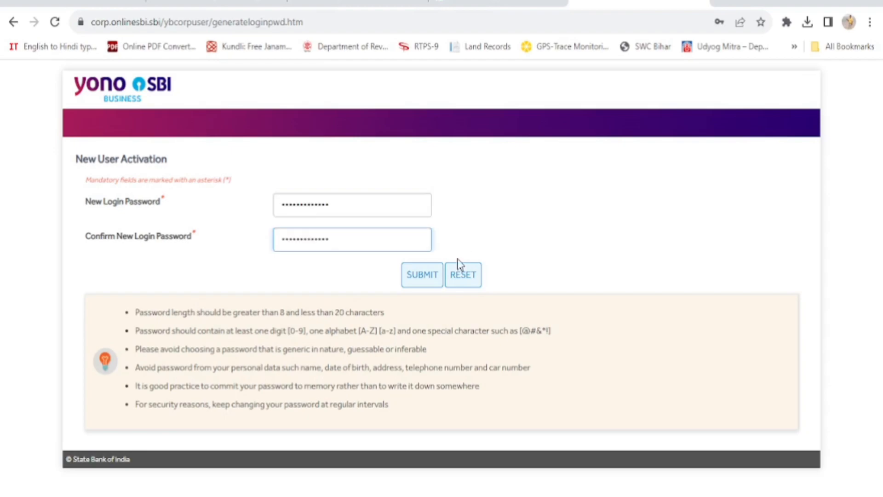
left_click(421, 281)
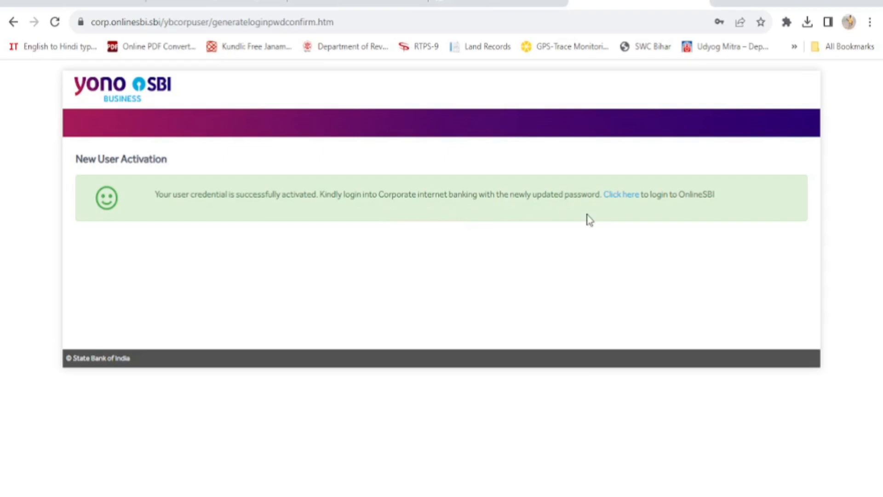
Log in to OnlineSBI Corporate with the new credentials and captcha, then submit a pasted permanent username.
left_click(620, 197)
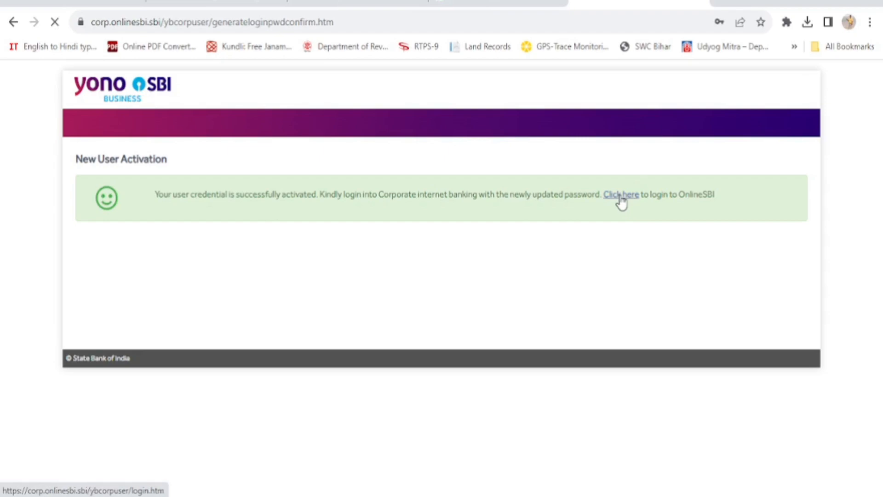
left_click(668, 226)
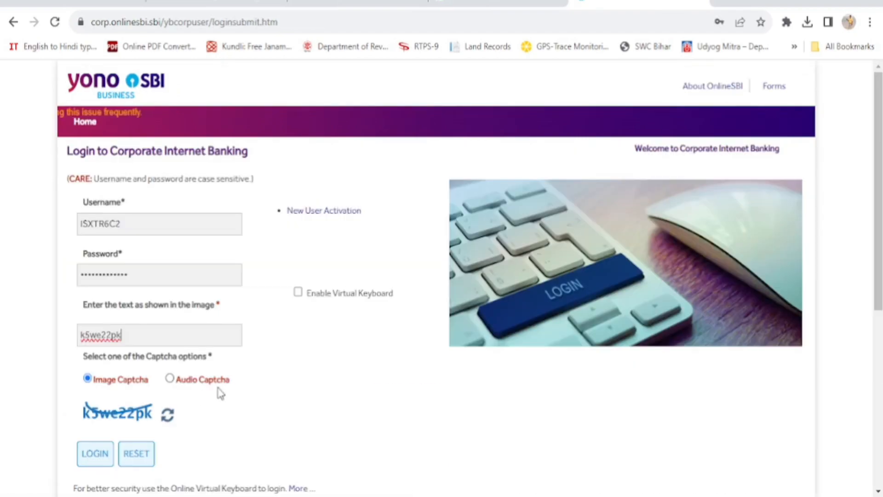
left_click(90, 453)
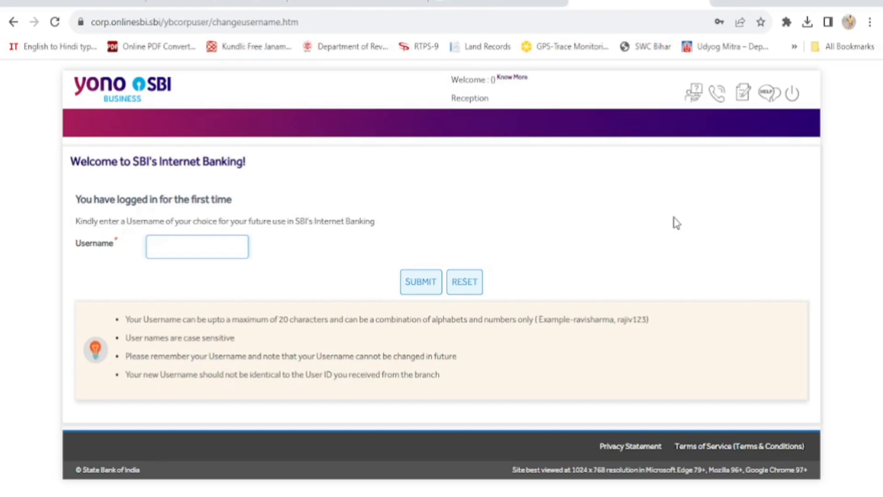
key("ctrl+v")
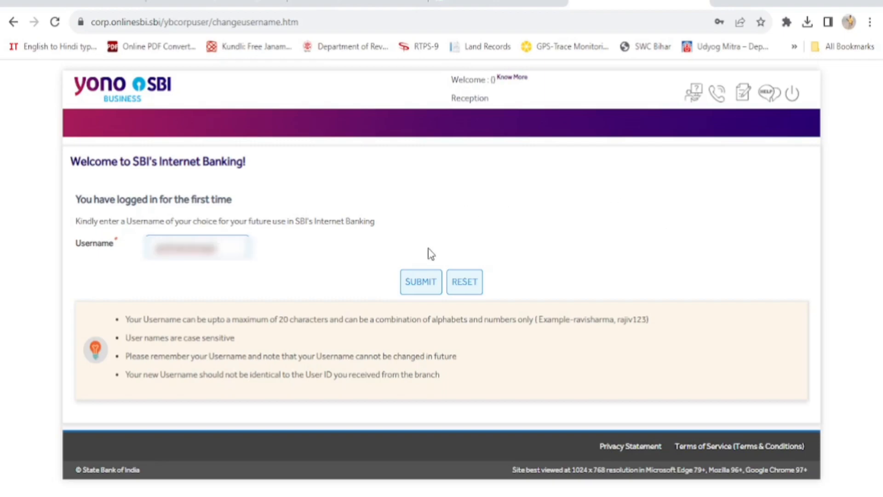
left_click(419, 285)
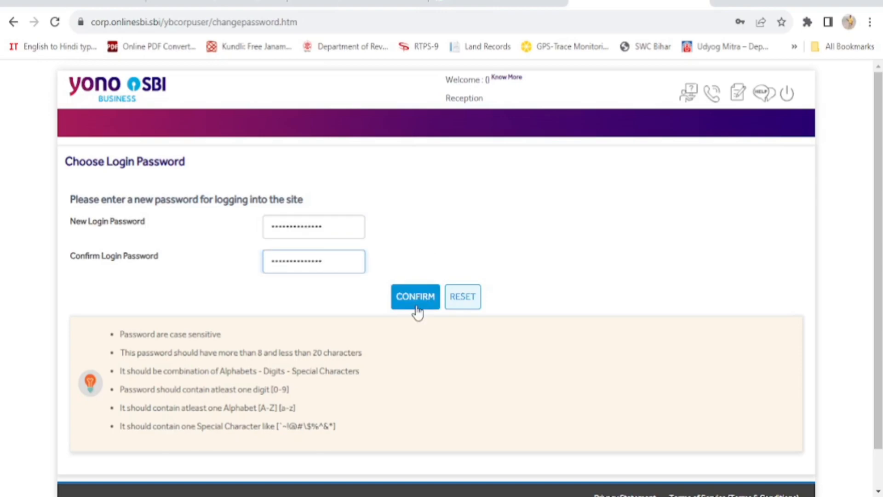
Confirm the login password, register with yono BUSINESS, then log in with the new User ID, password and captcha.
left_click(418, 298)
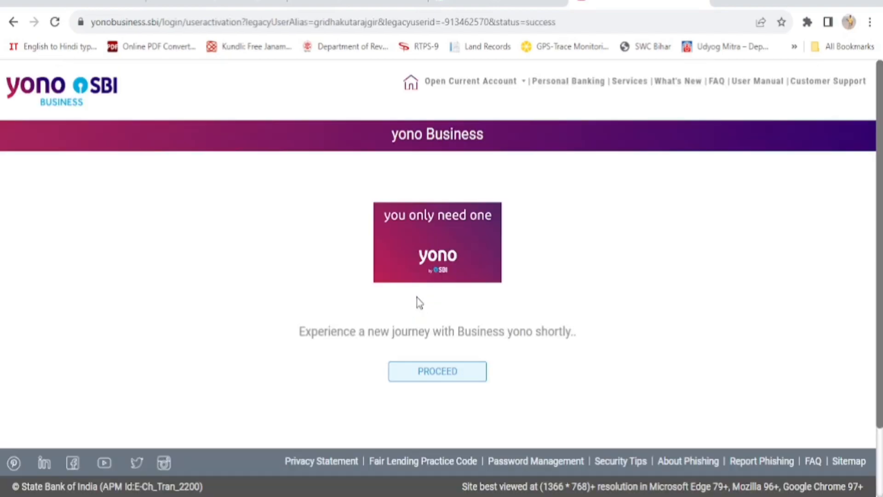
left_click(432, 374)
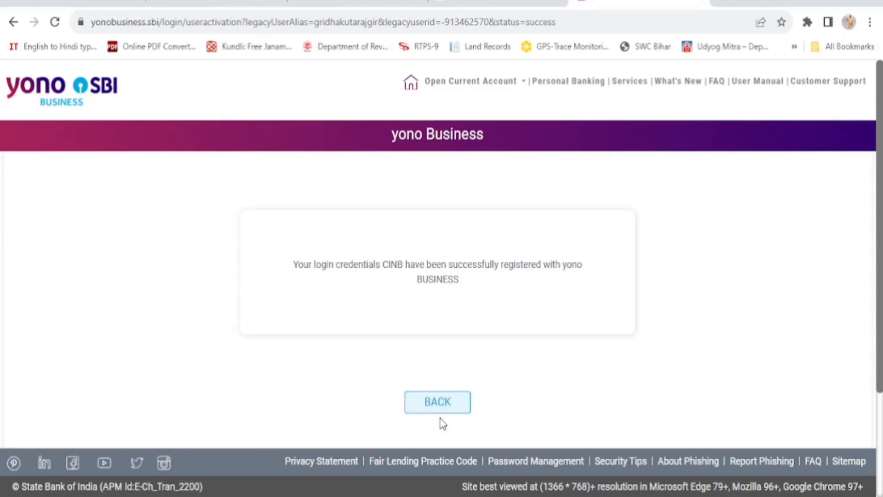
left_click(438, 403)
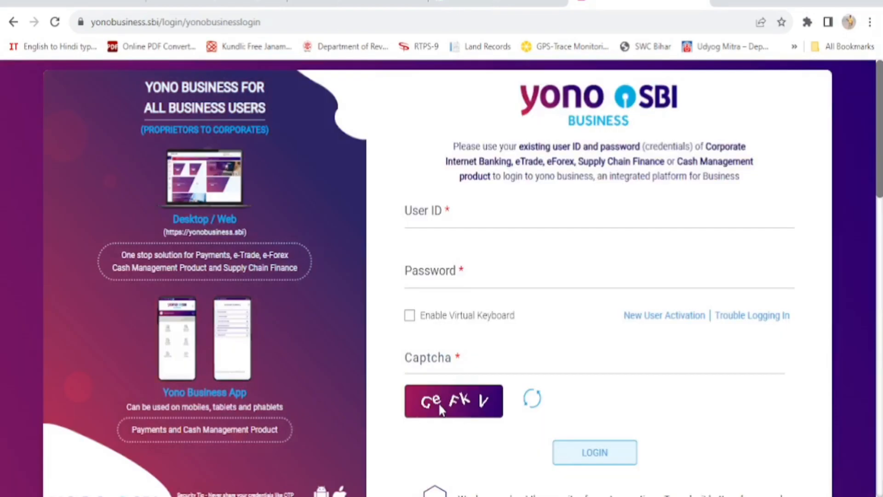
left_click(446, 216)
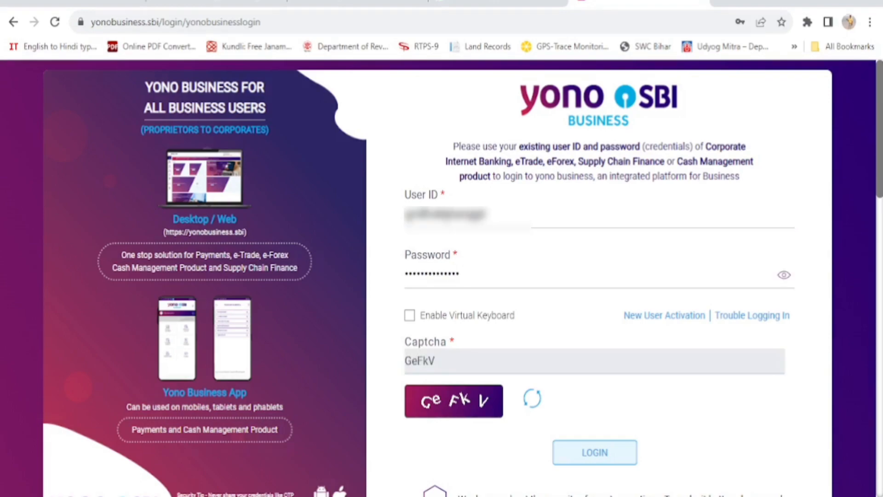
left_click(595, 453)
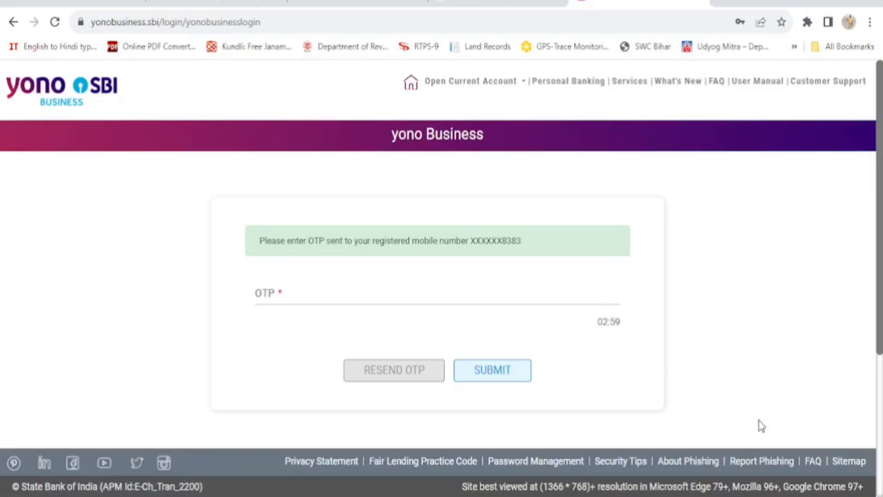
Submit the login OTP, tick the Security Guidelines acknowledgement and proceed.
left_click(327, 290)
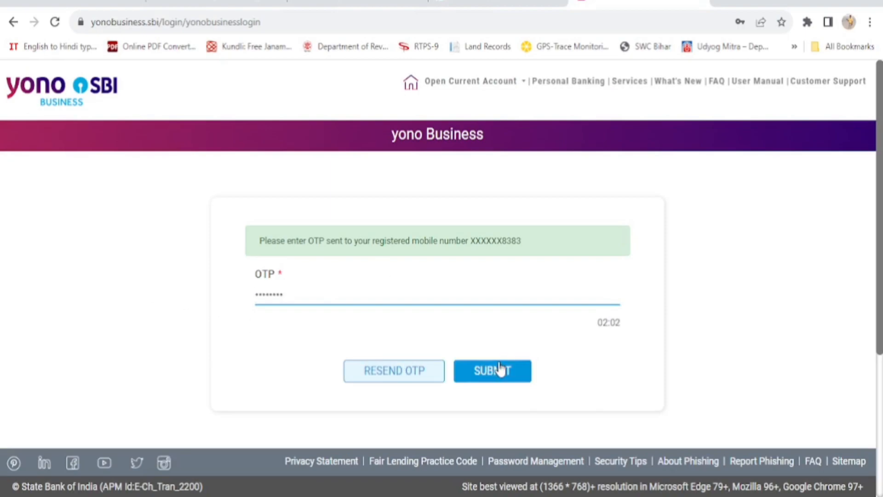
left_click(494, 374)
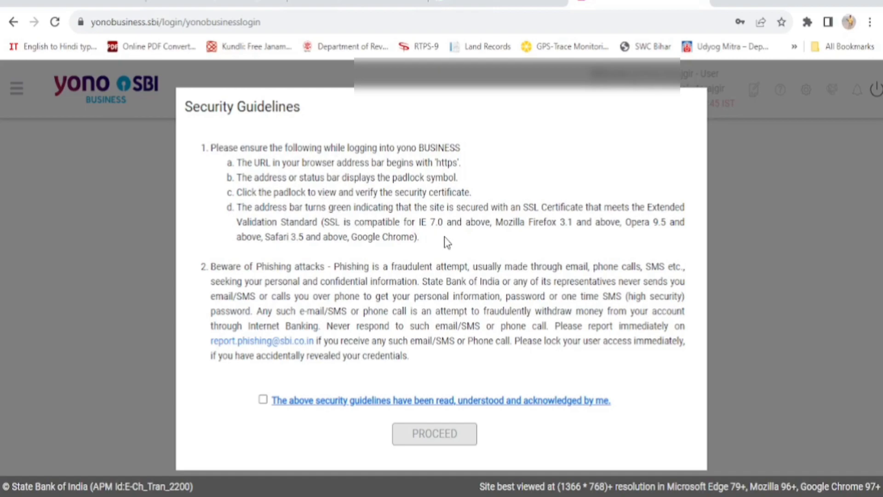
left_click(264, 400)
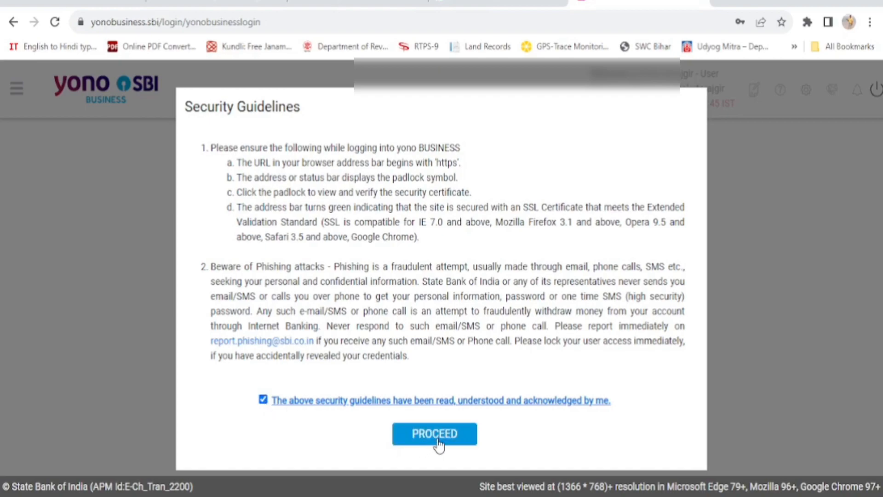
left_click(435, 435)
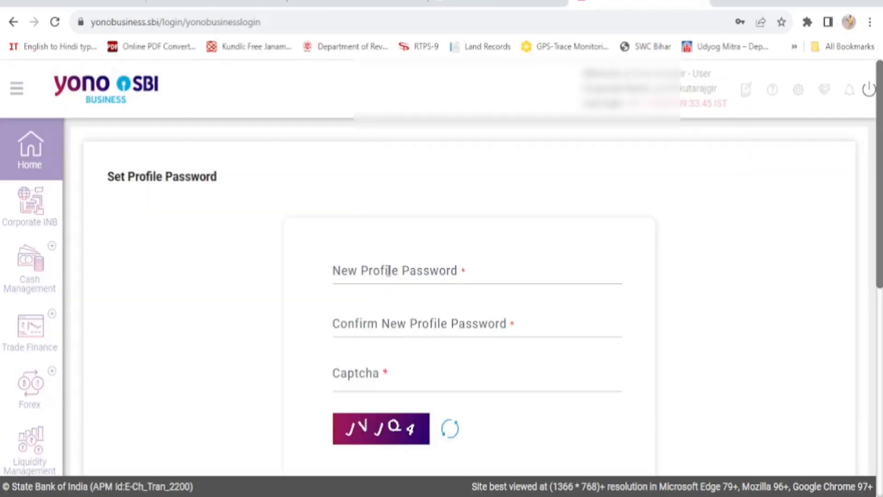
Enter the new profile password in both fields, type the captcha text, and submit.
left_click(389, 271)
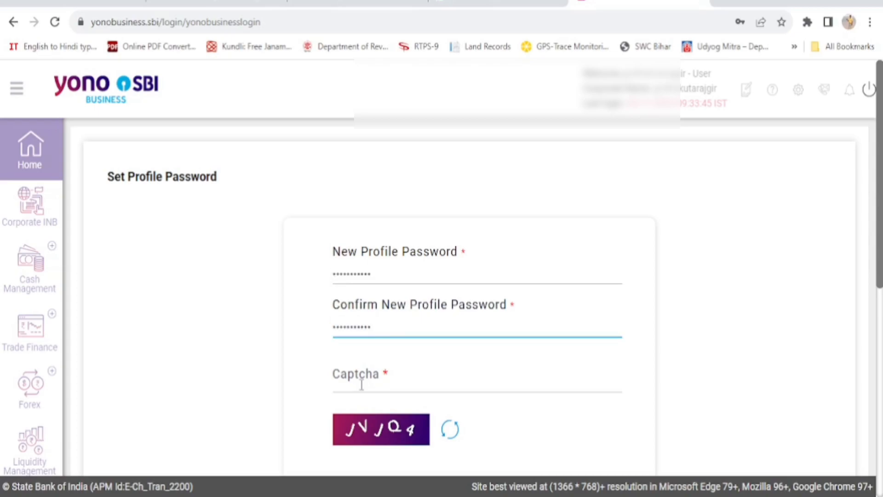
left_click(362, 385)
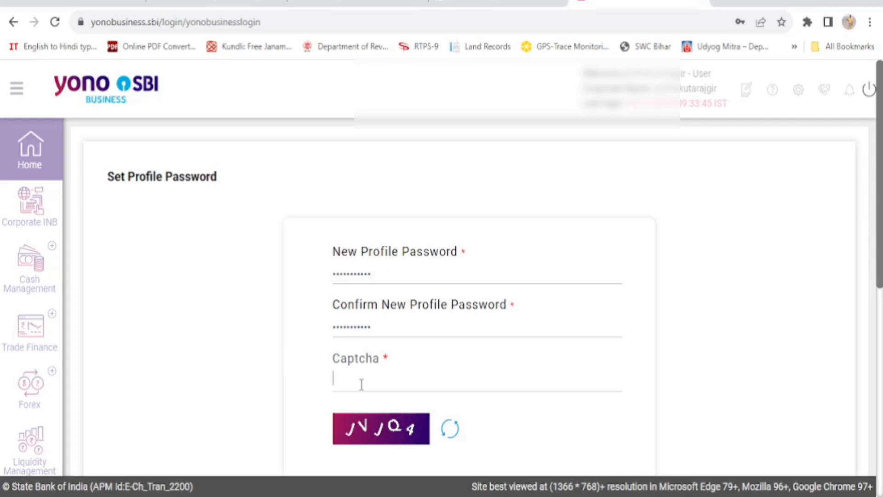
type("J")
type("V")
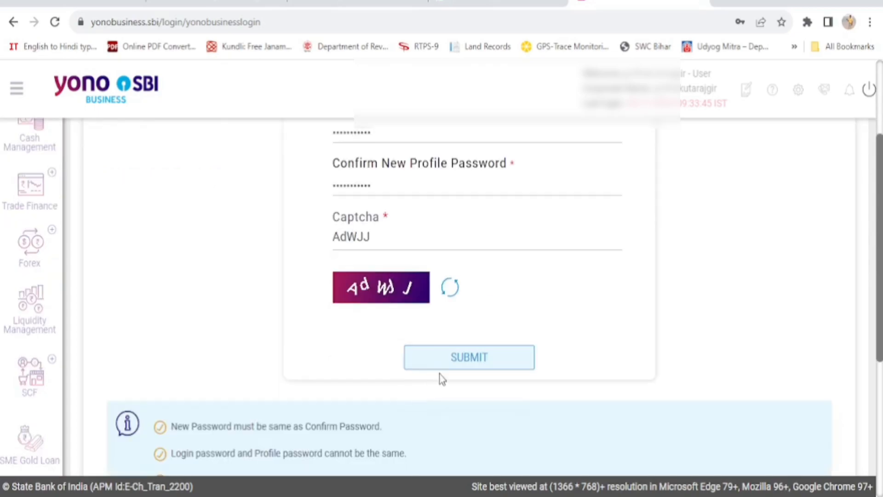
left_click(479, 368)
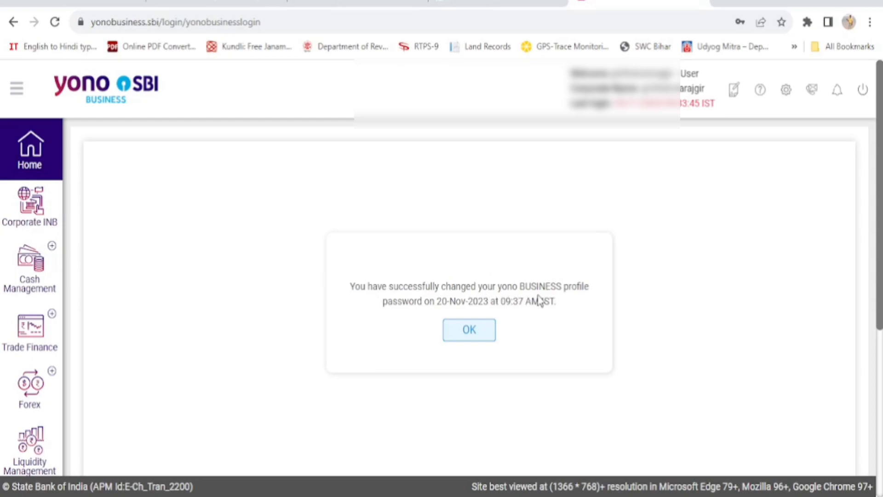
Dismiss the password-changed message and open Corporate INB from the sidebar.
left_click(470, 331)
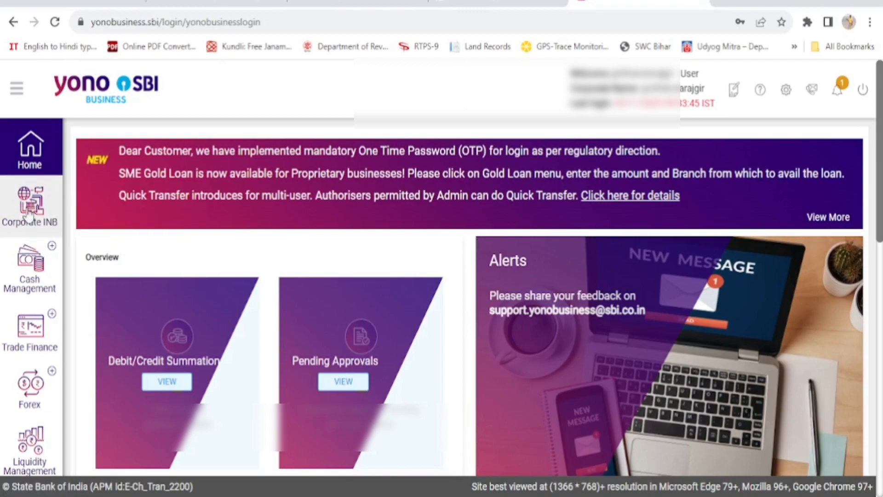
left_click(27, 213)
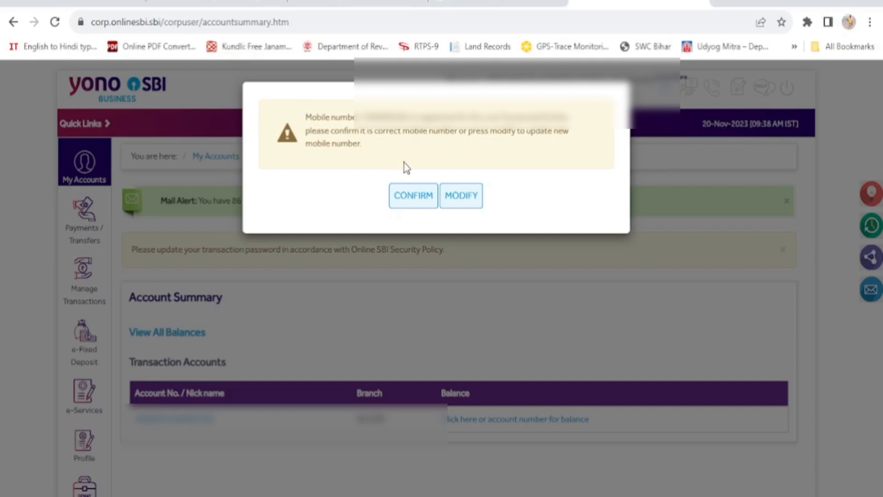
Confirm the registered mobile number in the Account Summary prompt.
left_click(419, 198)
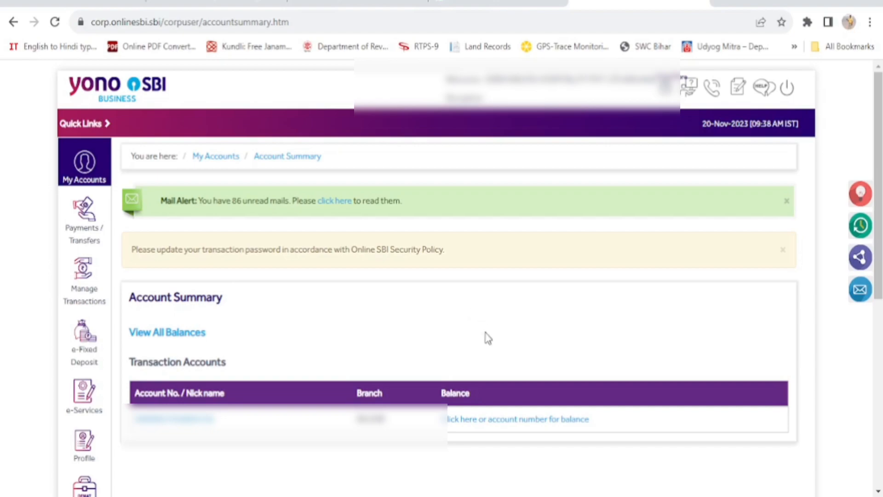
Open the RAJGIR account's balance (88,384.14) and review its Account Information and last 10 transactions.
left_click(526, 420)
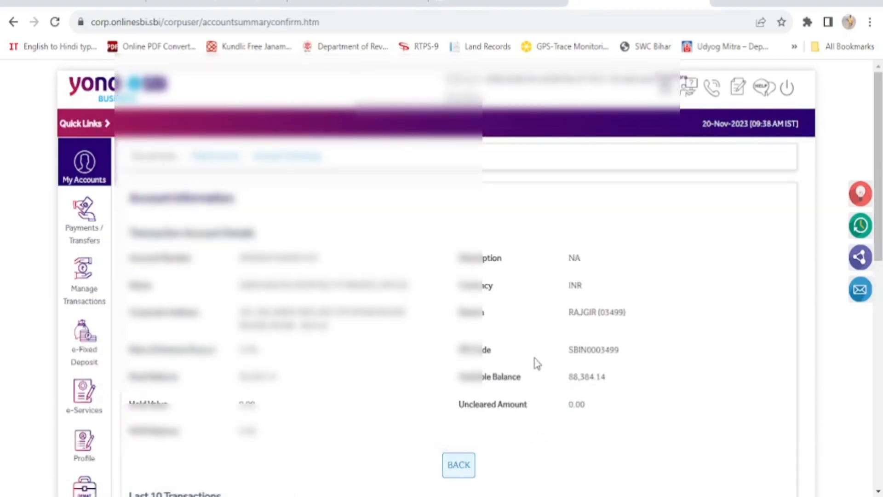
scroll(538, 364, "down", 4)
scroll(537, 364, "down", 1)
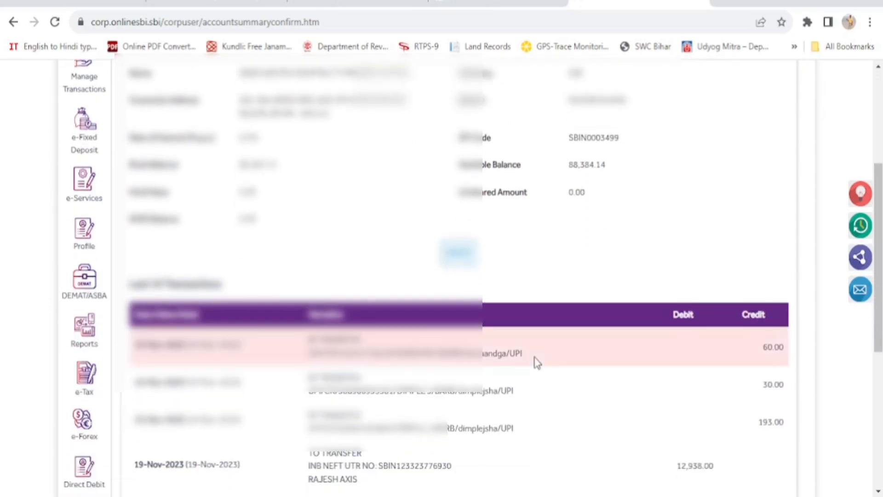
scroll(538, 363, "down", 2)
scroll(538, 366, "down", 5)
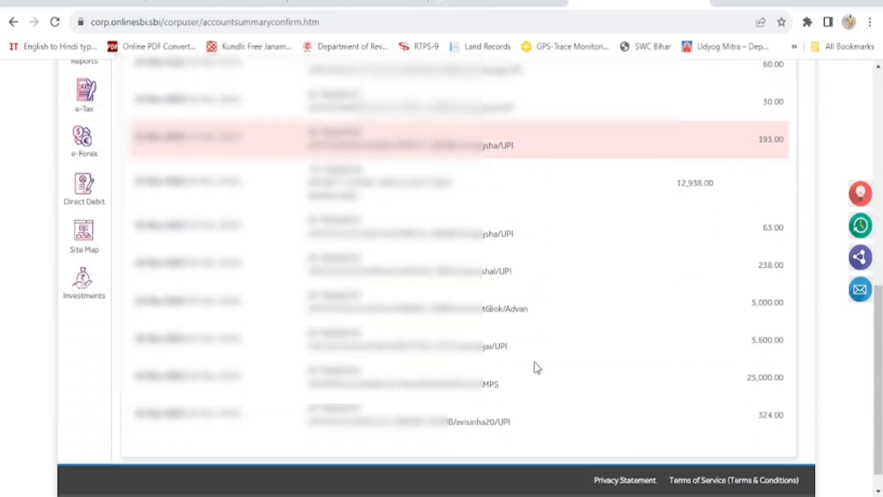
scroll(537, 368, "up", 8)
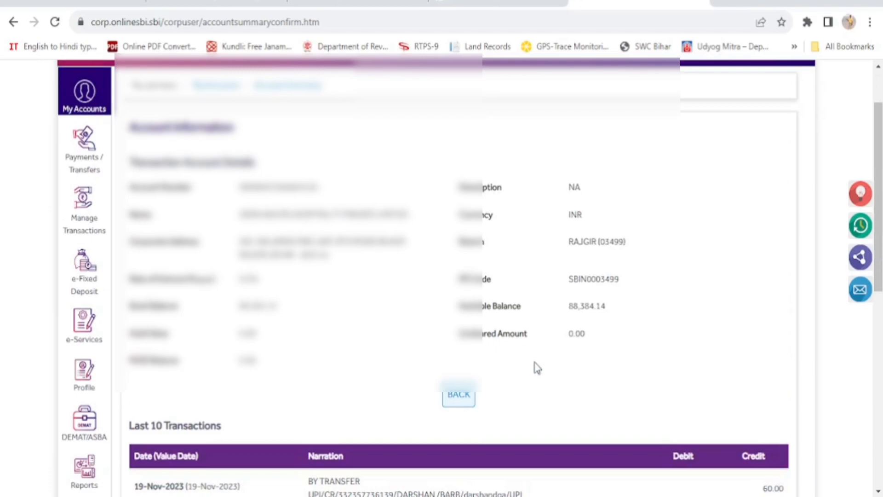
scroll(726, 449, "down", 4)
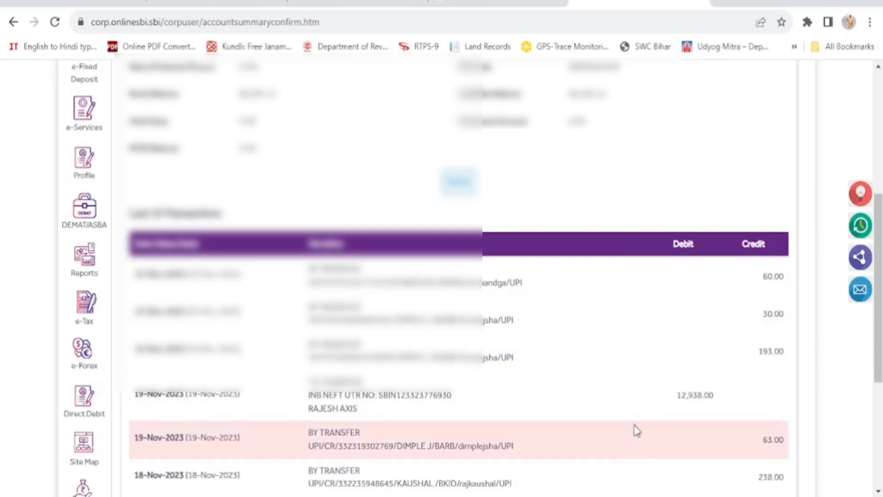
scroll(637, 431, "up", 1)
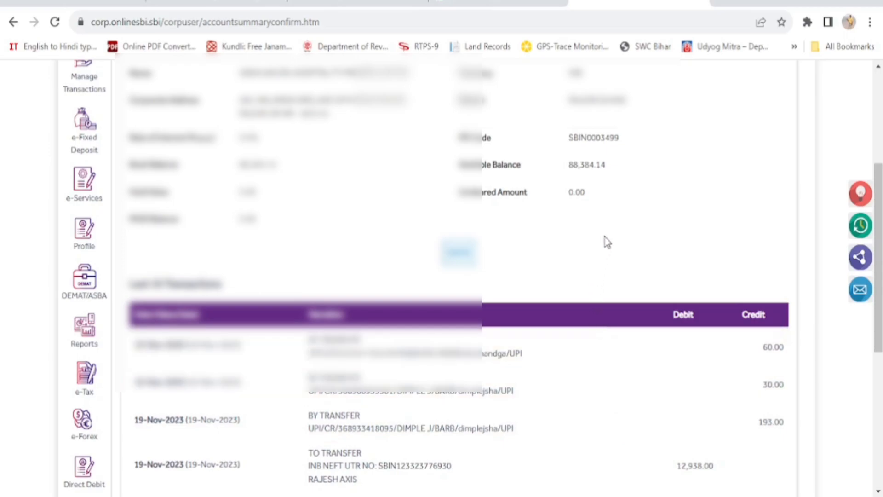
scroll(605, 241, "up", 1)
scroll(609, 251, "up", 2)
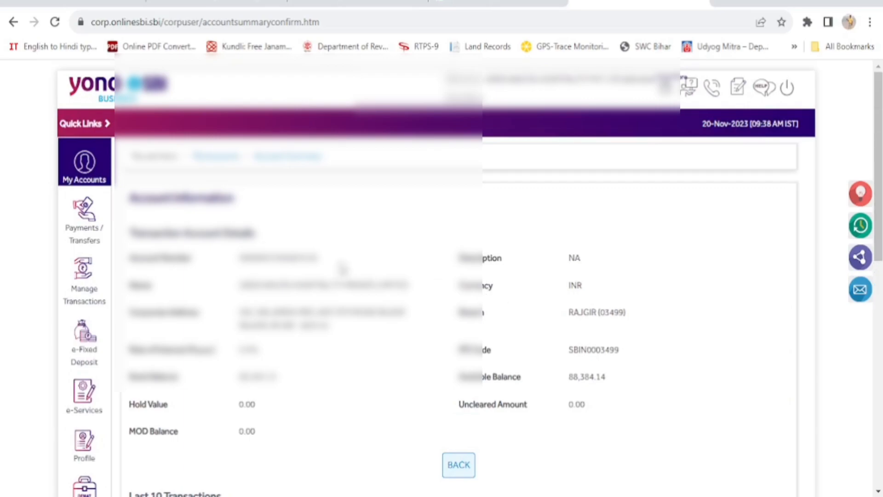
Open Account Statement under My Accounts and pick a start date and a November 2023 end date.
mouse_move(80, 157)
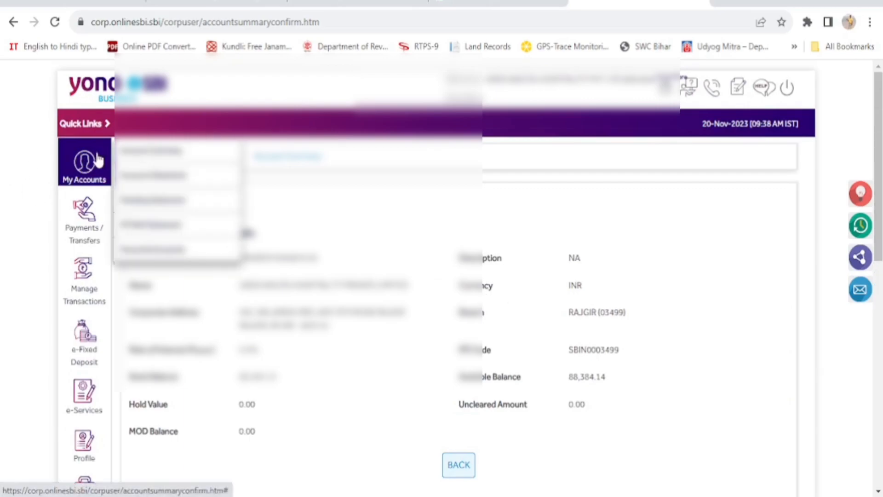
left_click(171, 177)
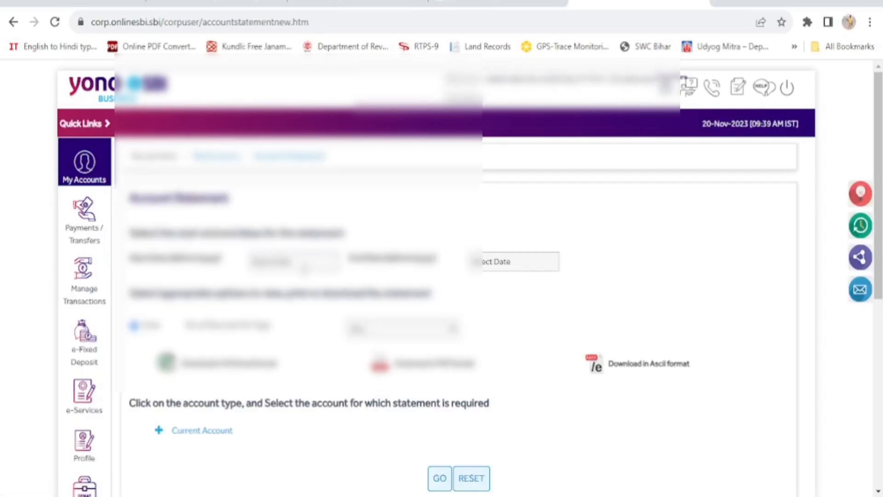
left_click(309, 262)
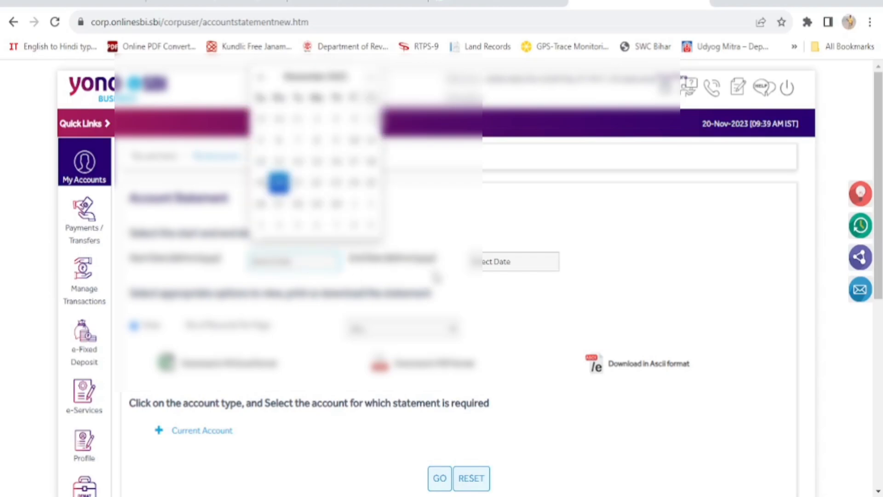
left_click(514, 261)
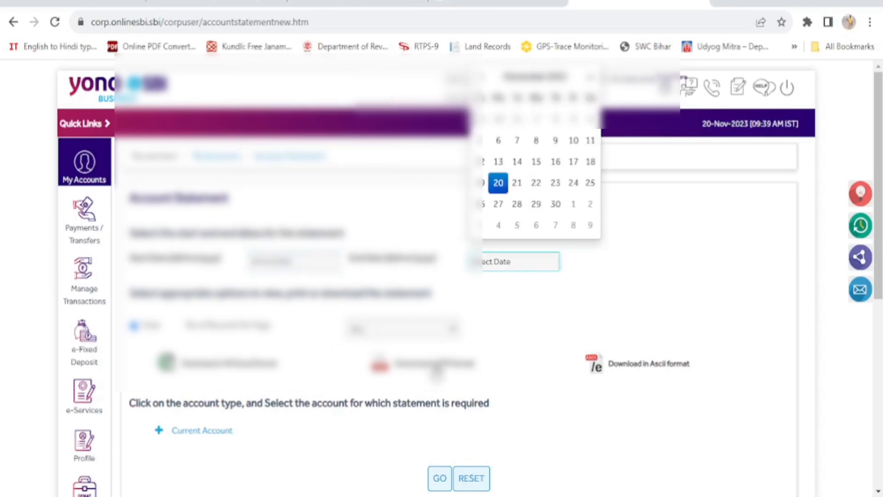
left_click(533, 348)
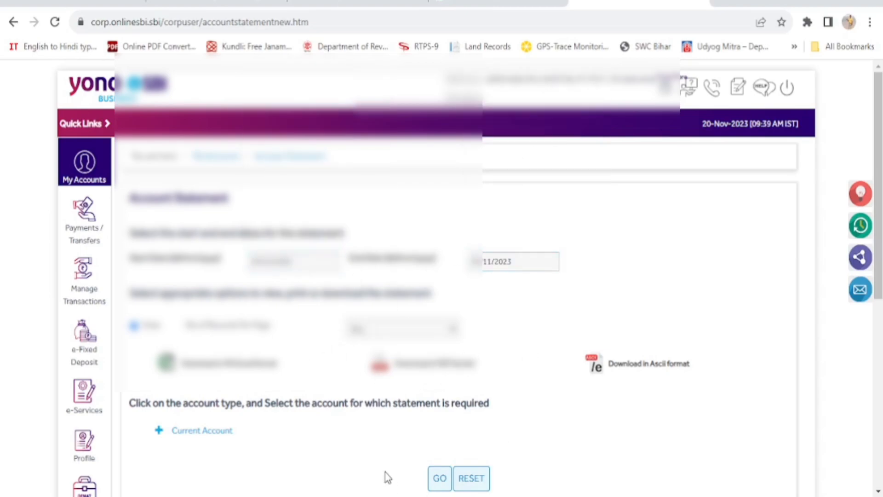
mouse_move(85, 221)
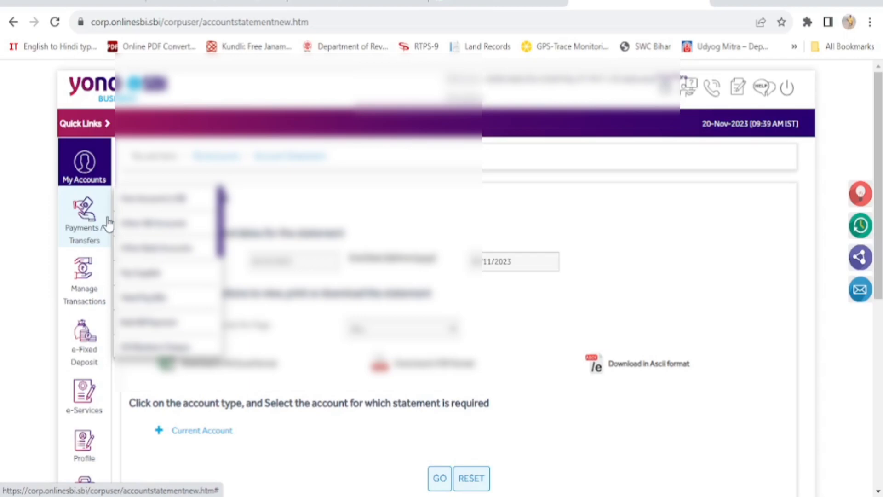
Open the Payments/Transfers funds transfer page, then return to Account Summary under My Accounts.
left_click(166, 207)
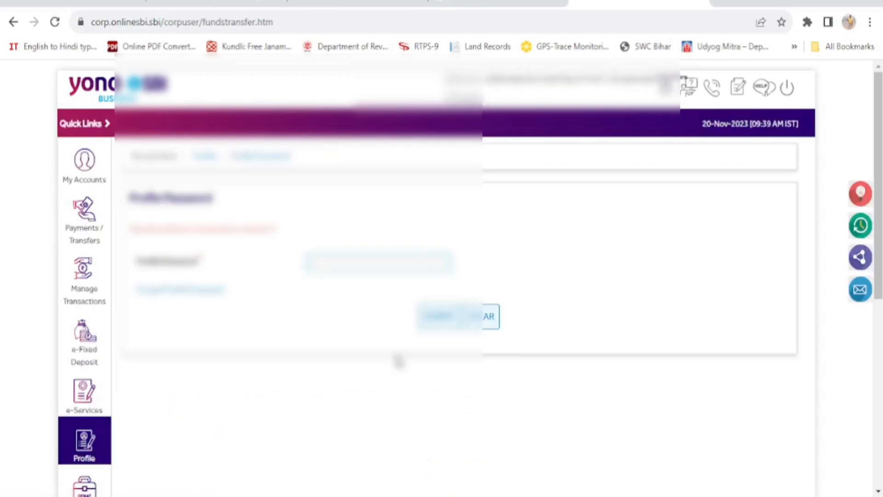
mouse_move(96, 173)
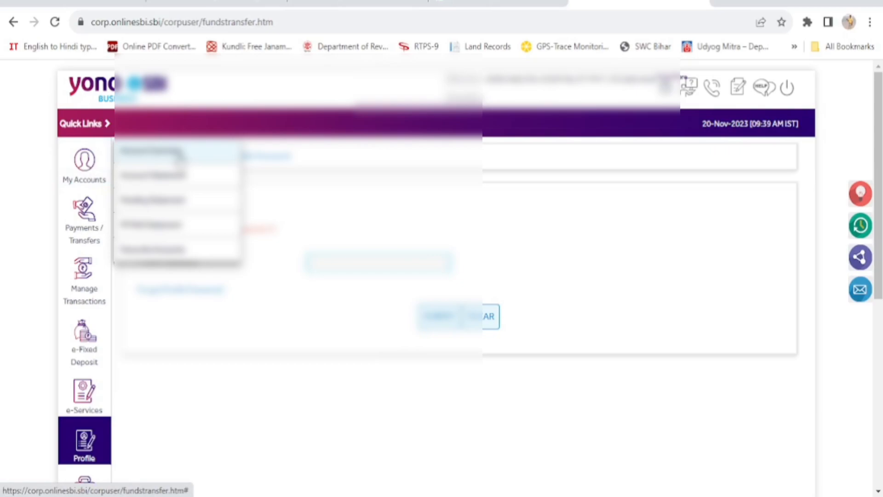
left_click(178, 155)
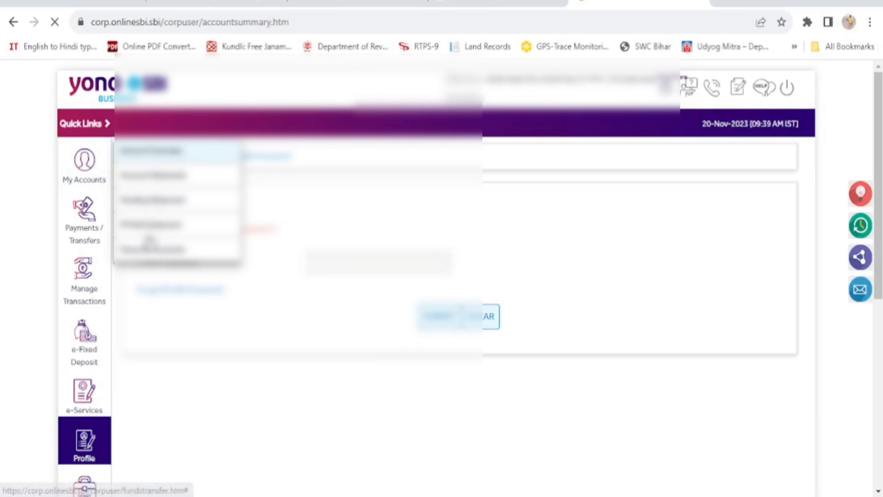